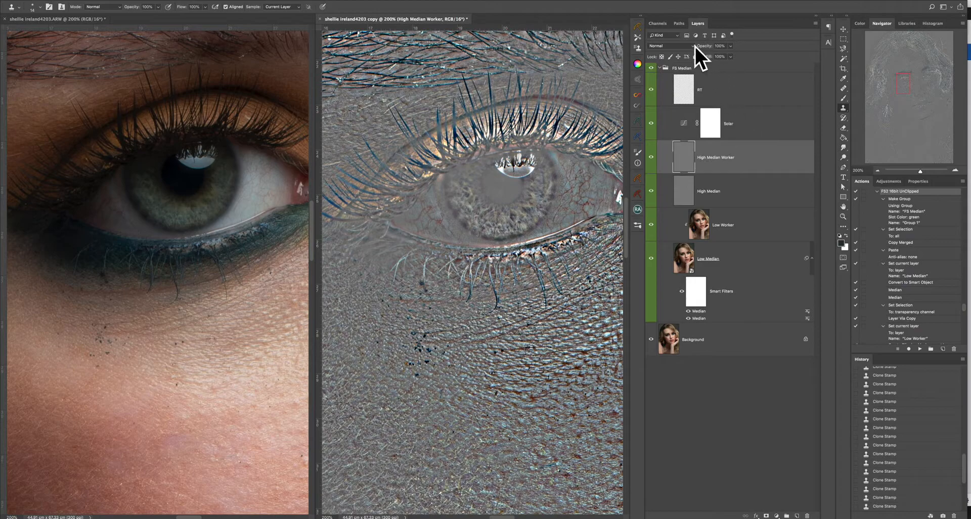
Step: Compare the portrait copy with the FS Median group hidden and shown, collapsing and expanding the group
left_click(660, 67)
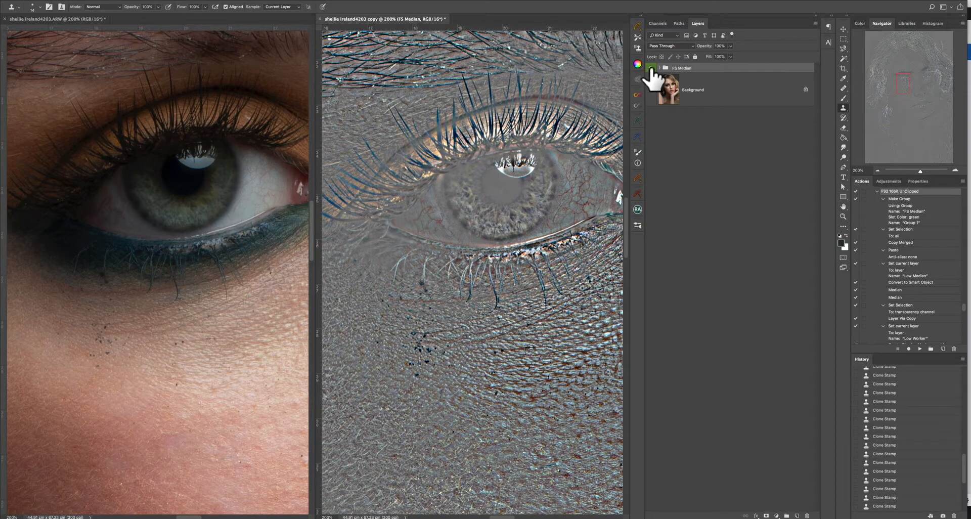
left_click(651, 68)
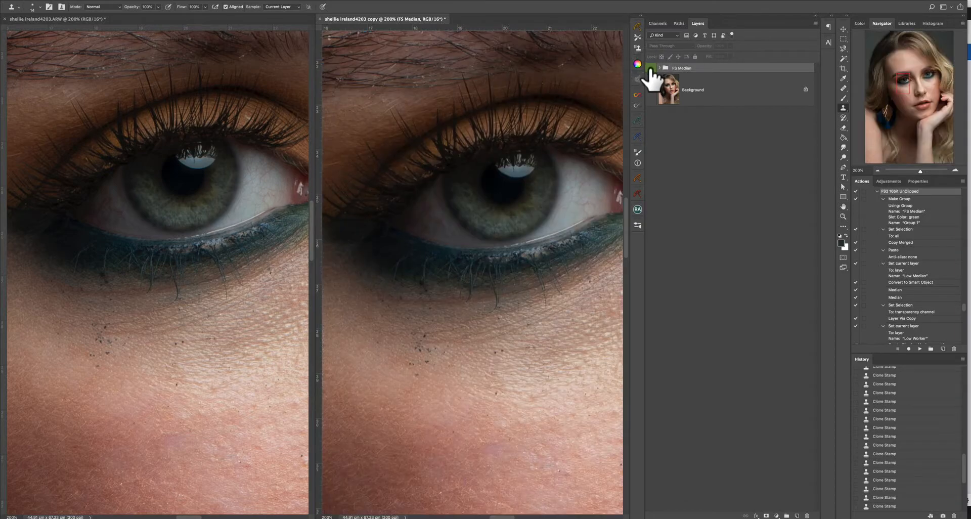
left_click(651, 68)
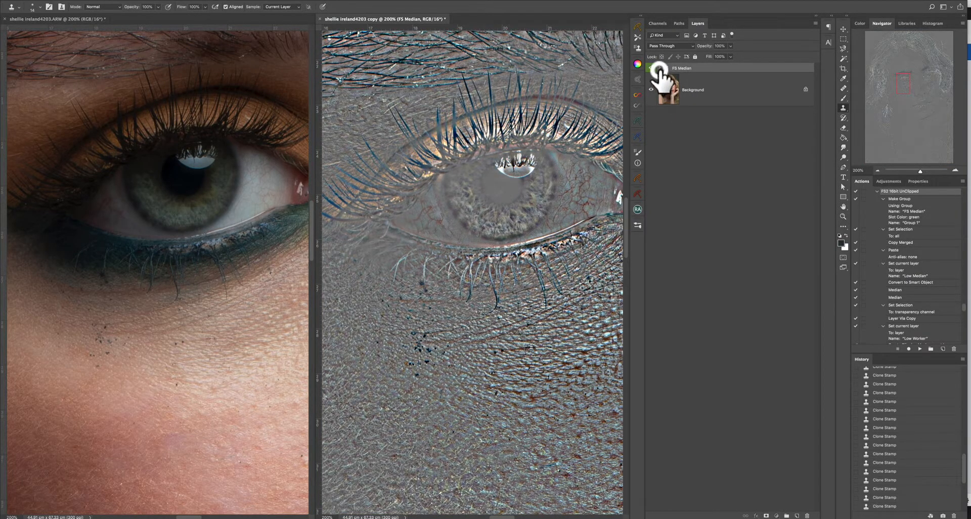
left_click(659, 68)
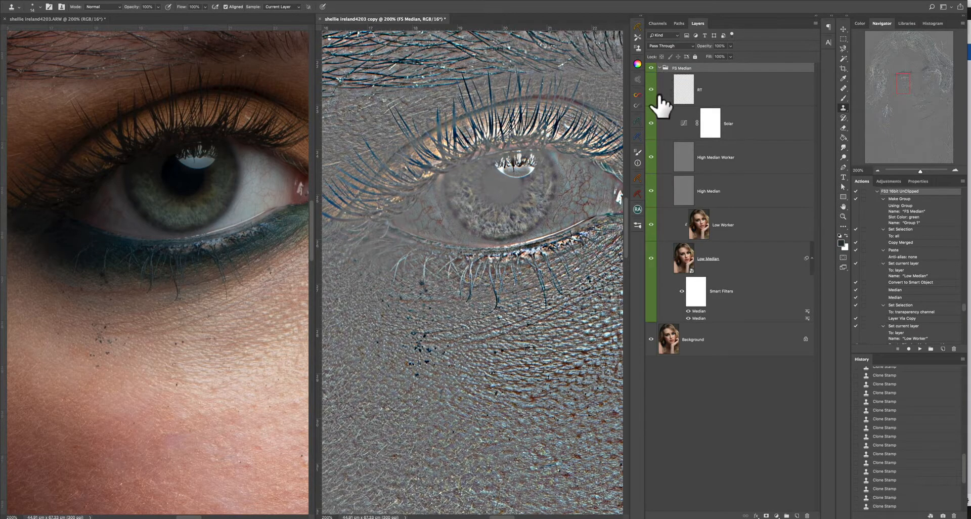
Step: Switch to the original ARW image and add a healing layer with the Healing layer action from the Retouching Toolkit
left_click(53, 18)
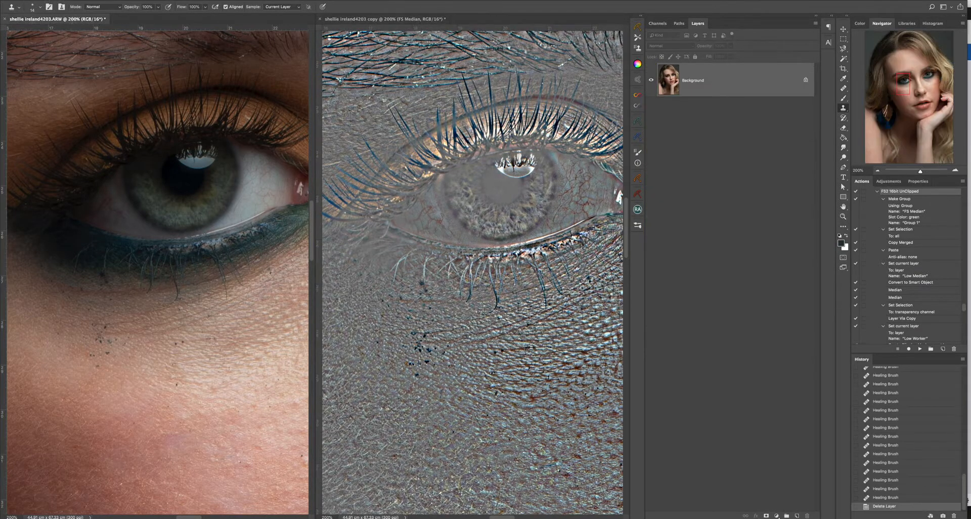
left_click(639, 26)
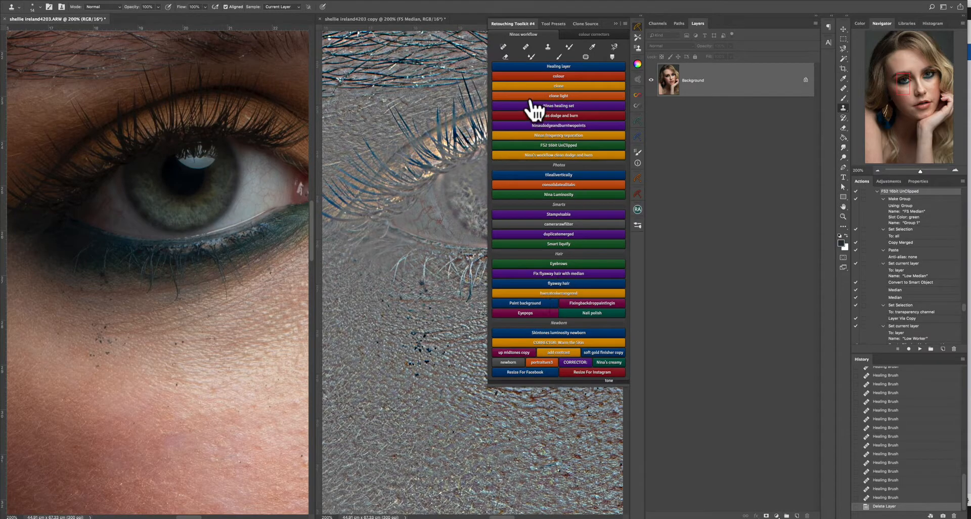
left_click(551, 66)
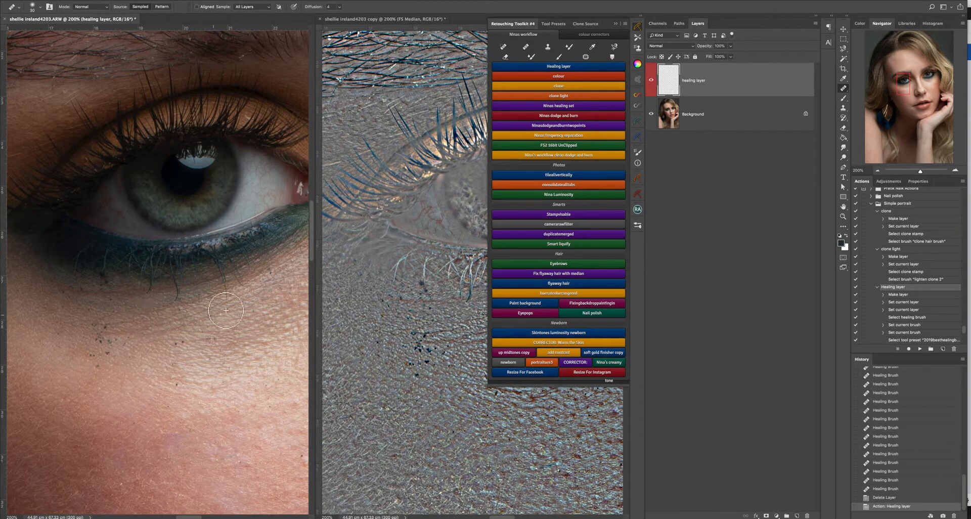
left_click(616, 24)
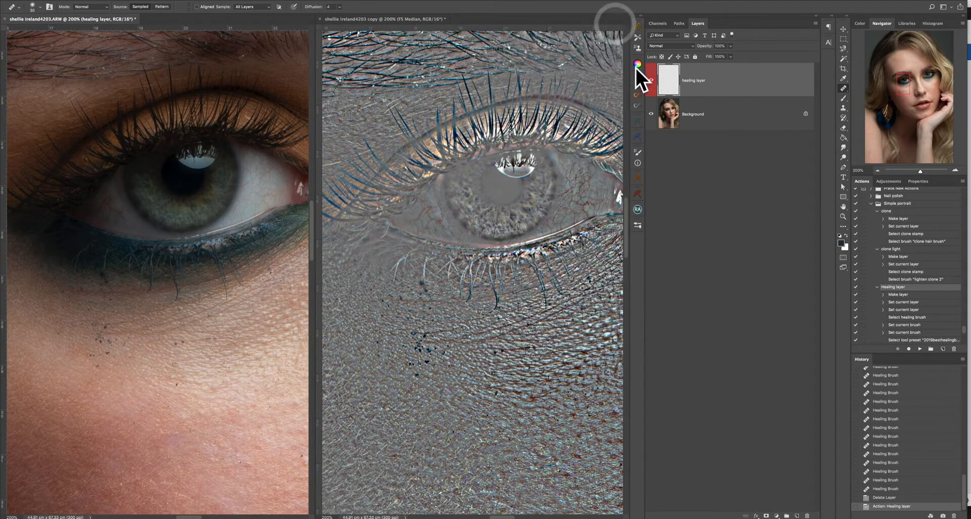
Step: Heal the cluster of dark makeup specks below the lower lashes on the healing layer, using the Healing Brush in Lighten mode
left_click(956, 170)
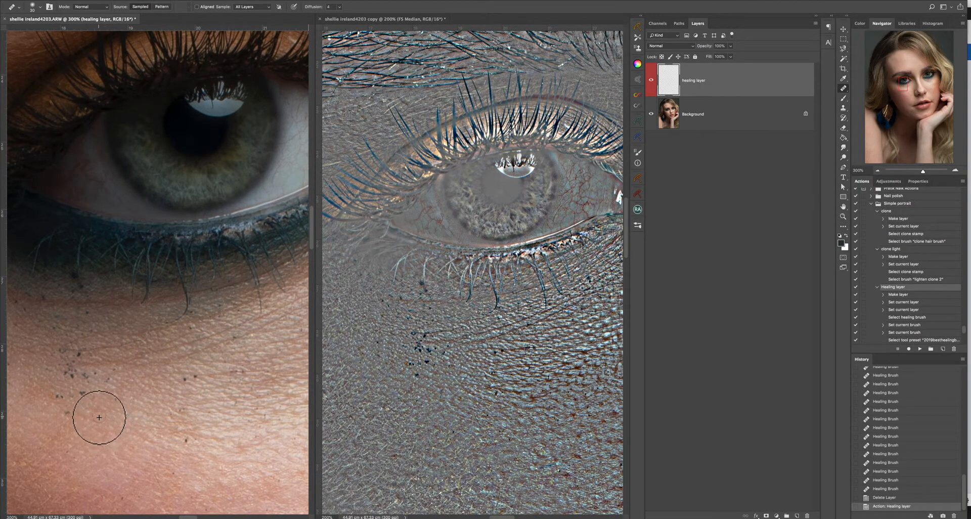
left_click(84, 7)
left_click(83, 40)
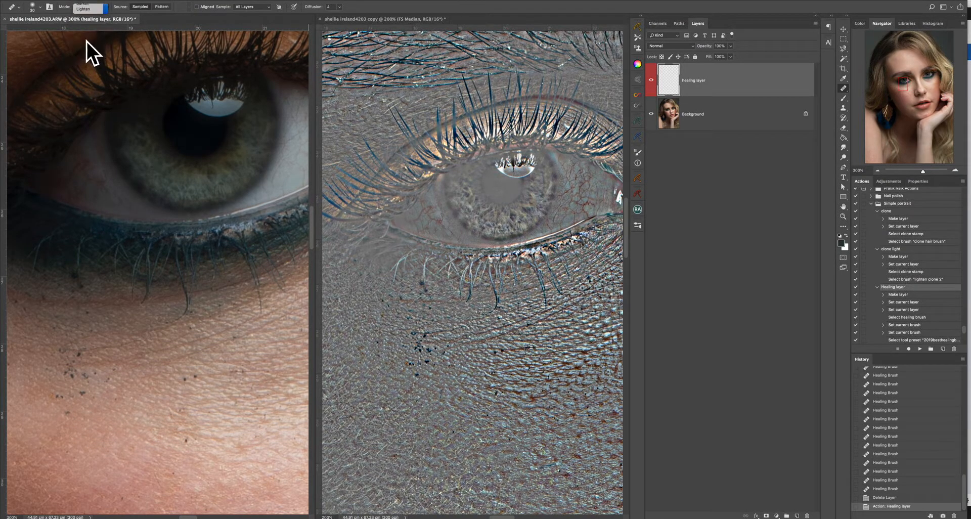
left_click(66, 412, "alt")
left_click(66, 413)
left_click(61, 399)
left_click(55, 398)
left_click(85, 399, "alt")
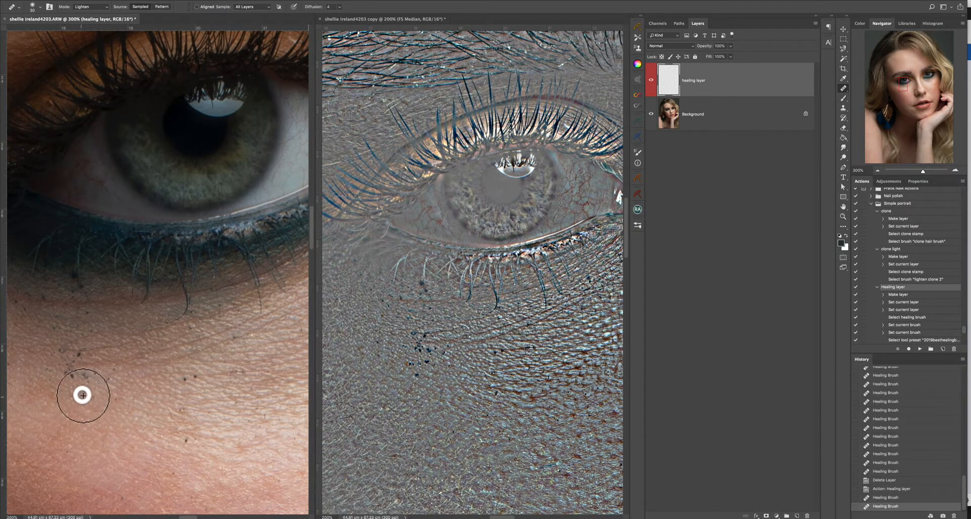
left_click(68, 392)
left_click(93, 399)
left_click(107, 379)
left_click(111, 377)
left_click(93, 372)
left_click(89, 392, "alt")
left_click(86, 383)
left_click(73, 378)
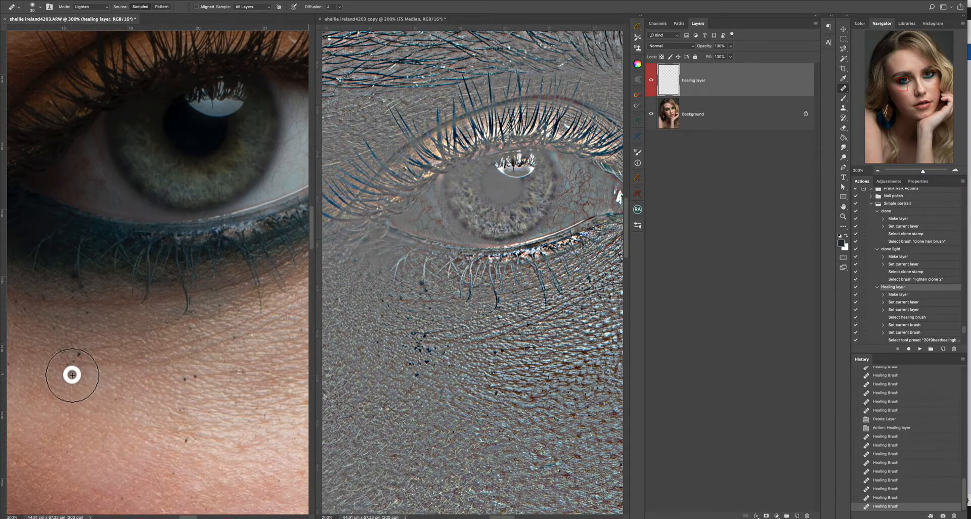
left_click(78, 372)
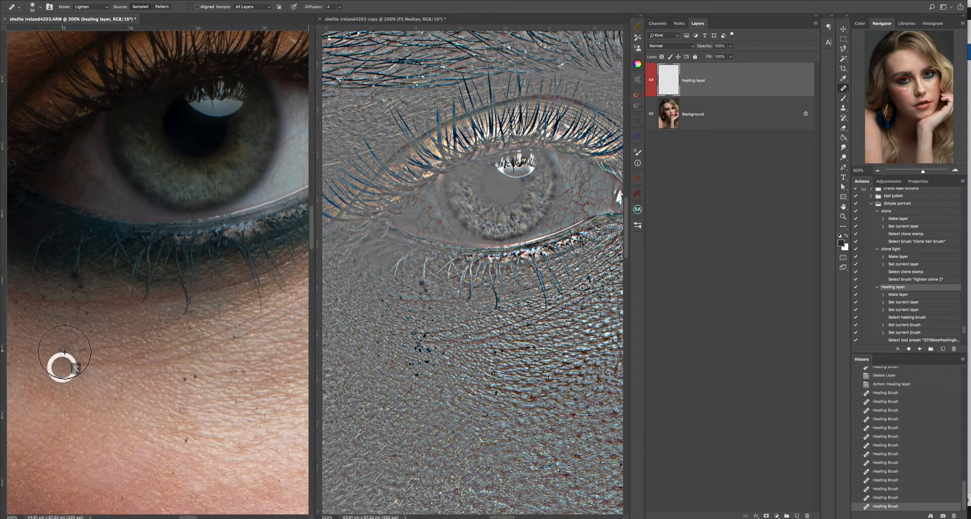
Step: Heal the isolated dark specks on the upper cheek beneath the iris
left_click(182, 393)
left_click(193, 375)
left_click(187, 444)
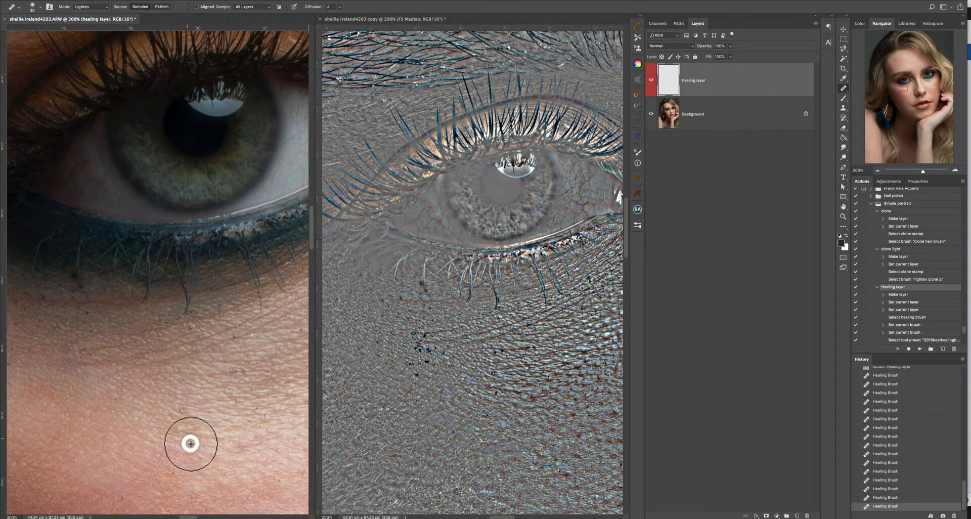
left_click(181, 412)
Step: Resample nearby clean skin and heal the remaining dark marks around the former speck cluster under the eye
left_click(117, 414, "alt")
left_click(116, 400)
left_click(85, 396, "alt")
left_click(83, 381)
left_click(78, 370)
left_click(89, 378)
left_click(68, 364)
left_click(54, 366, "alt")
left_click(64, 351)
left_click(74, 338, "alt")
left_click(69, 344)
left_click(69, 358, "alt")
left_click(81, 352)
left_click(85, 361)
left_click(80, 359)
left_click(82, 385)
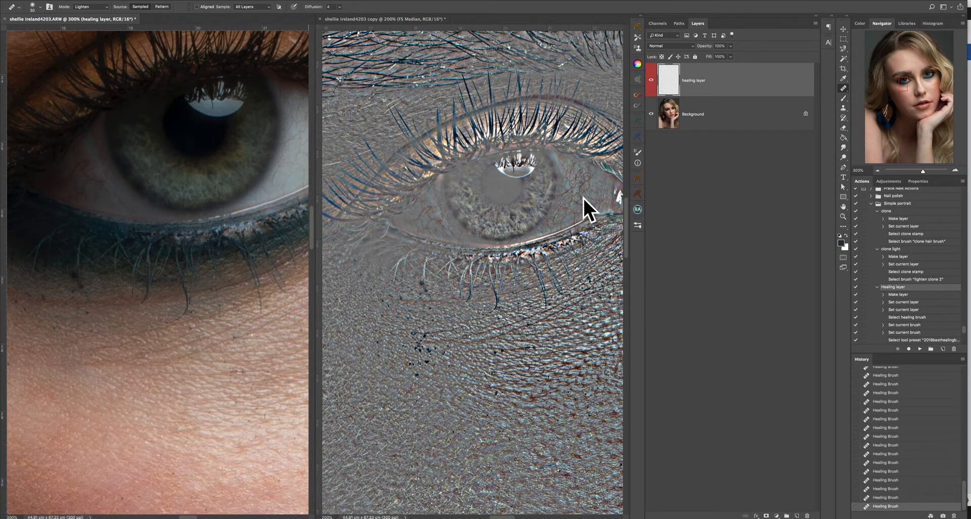
Step: In the copy, heal the dark speck cluster under the eye on the High Median Worker layer, sampling only the current layer
left_click(398, 21)
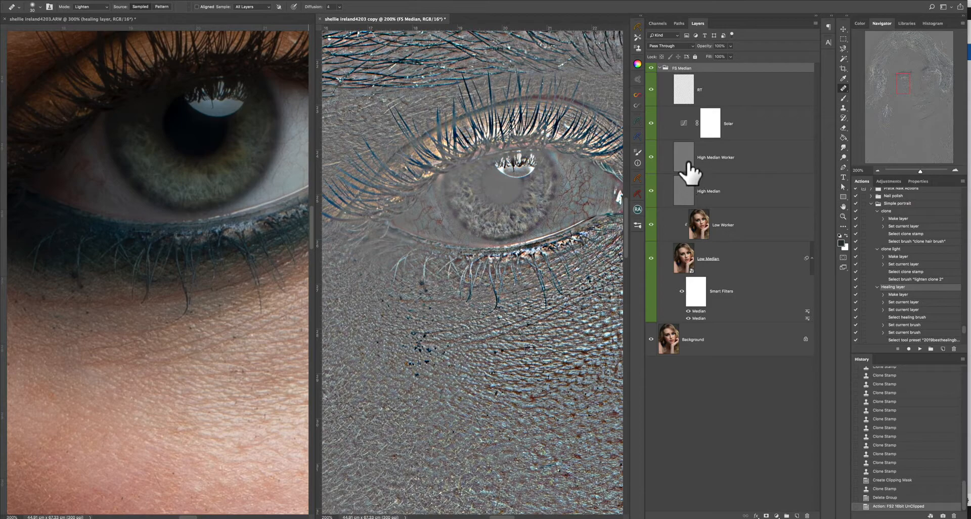
left_click(689, 162)
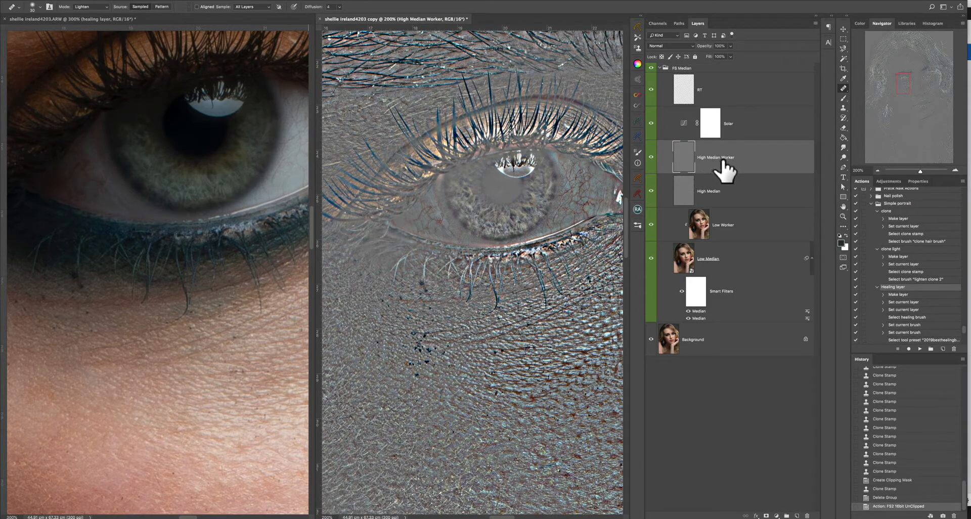
left_click(260, 1)
left_click(432, 385, "alt")
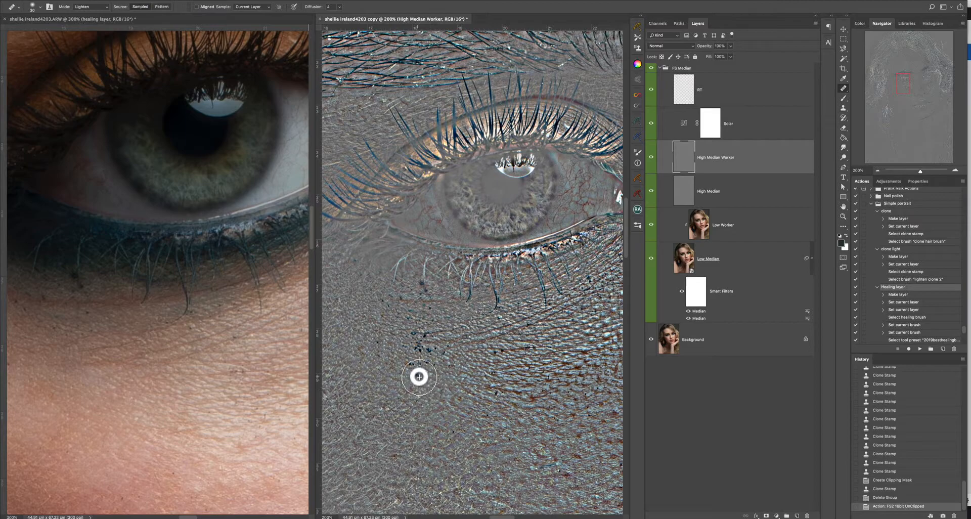
left_click_drag(416, 375, 413, 364)
left_click(411, 365)
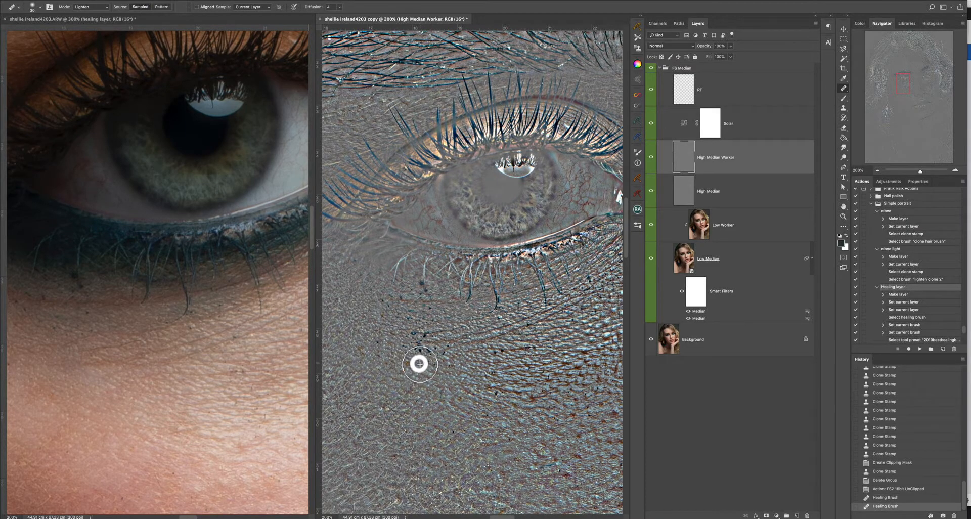
left_click(419, 352)
left_click(430, 354)
left_click(423, 342)
left_click(422, 341)
left_click(414, 334)
left_click(407, 338)
left_click(404, 341)
left_click(376, 343)
left_click(378, 353)
left_click(380, 353)
left_click(415, 335)
left_click(422, 330)
left_click(429, 338)
left_click(446, 349)
left_click(440, 347)
Step: Heal the scattered dark texture spots on the cheek below and beside the speck cluster on the High Median Worker layer
left_click(436, 369)
left_click(448, 369)
left_click(440, 399)
left_click(435, 399)
left_click(414, 400)
left_click(399, 400)
left_click(488, 393)
left_click(495, 390)
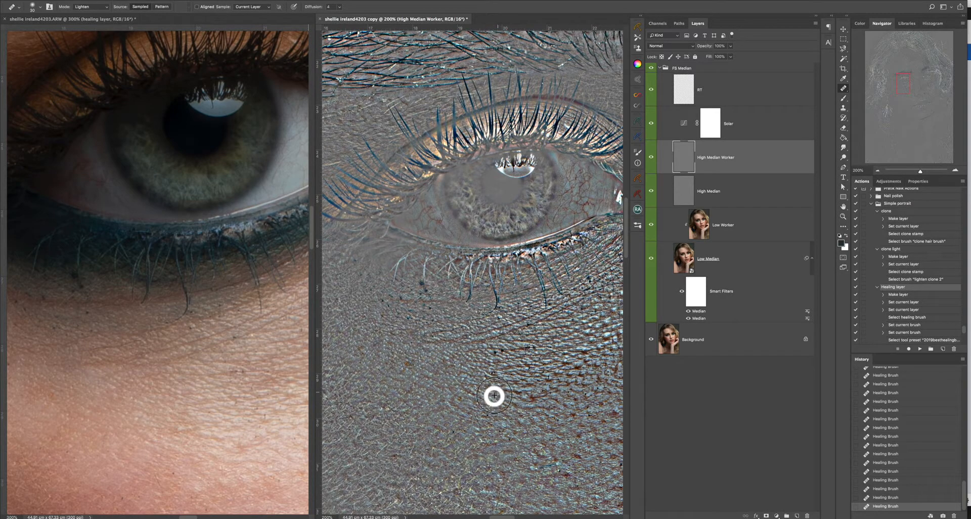
left_click(495, 350)
left_click(503, 348)
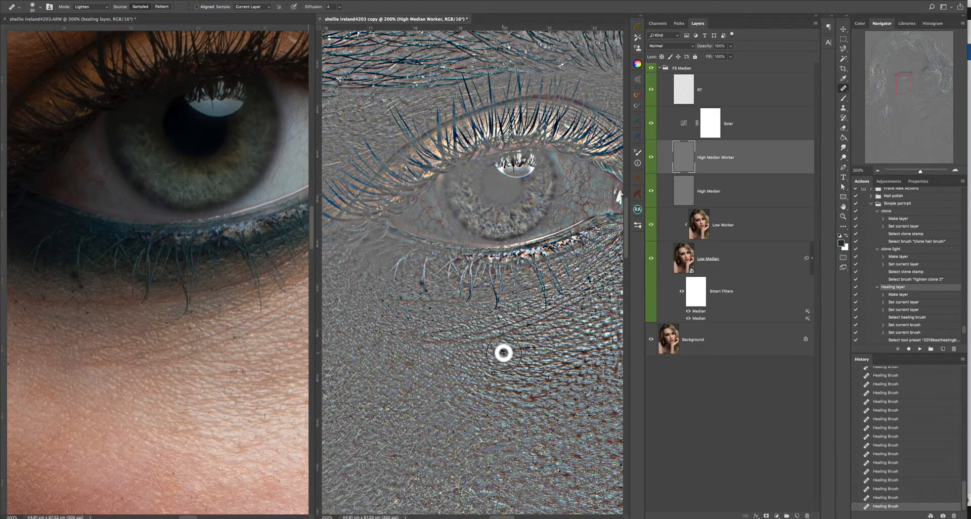
left_click(505, 357)
left_click(489, 378)
Step: Touch up the leftover marks in the speck cluster area below the lashes on the High Median Worker layer
left_click(435, 345)
left_click(431, 338)
left_click(423, 339)
left_click(423, 334)
left_click(434, 332)
left_click(423, 333)
left_click(422, 334)
left_click(427, 330)
left_click(421, 338)
left_click(414, 346)
left_click(411, 343)
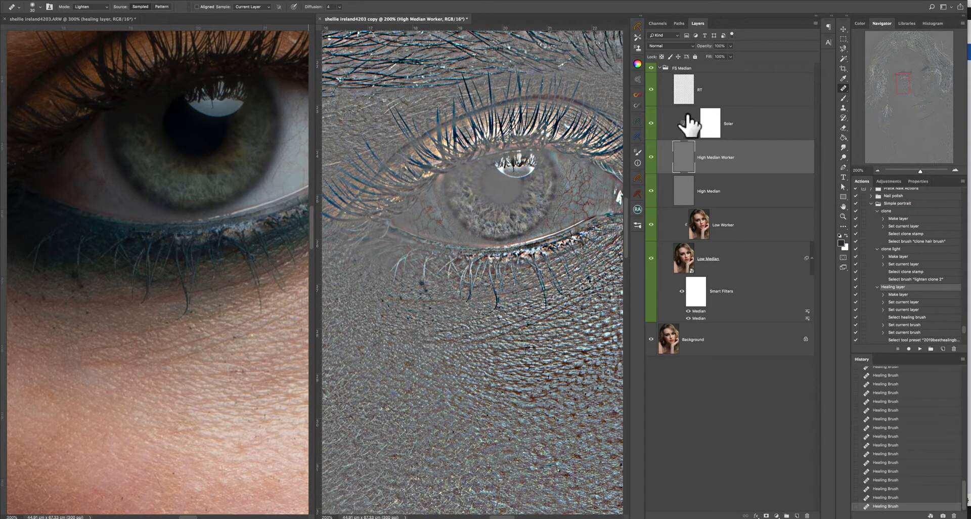
Step: Clip the High Median Worker layer to High Median and hide the Solar layer to preview the retouched skin
left_click(755, 184)
left_click(755, 167, "alt")
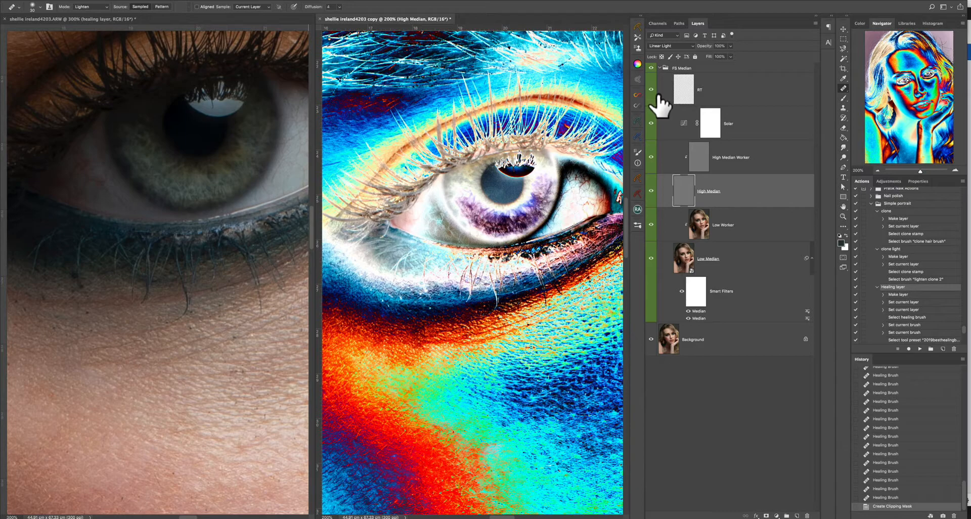
left_click(653, 124)
mouse_move(900, 77)
left_mouse_down()
mouse_move(889, 91)
mouse_move(902, 84)
left_mouse_up()
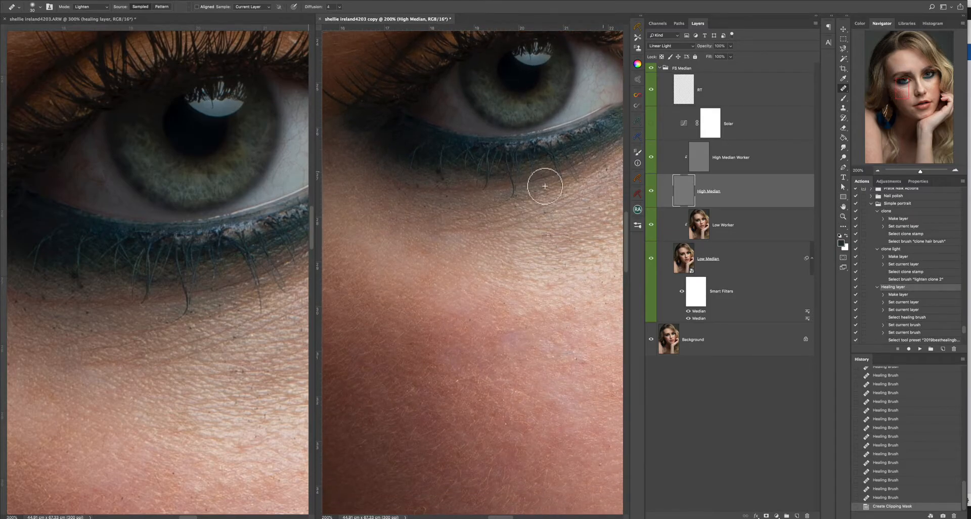
Step: Examine the healed skin under the eye and on the cheek of the original ARW image at up to 400% zoom
left_click(124, 19)
left_click_drag(887, 87, 900, 84)
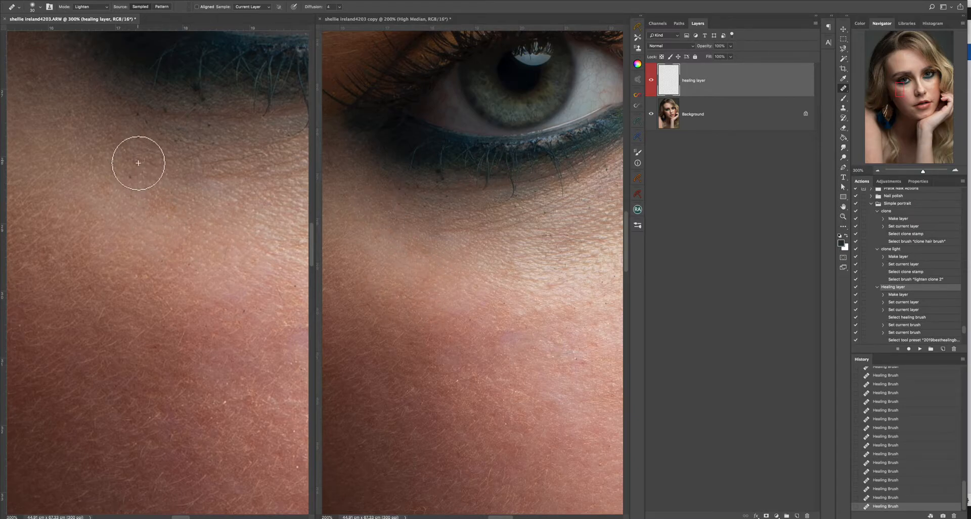
left_click(954, 171)
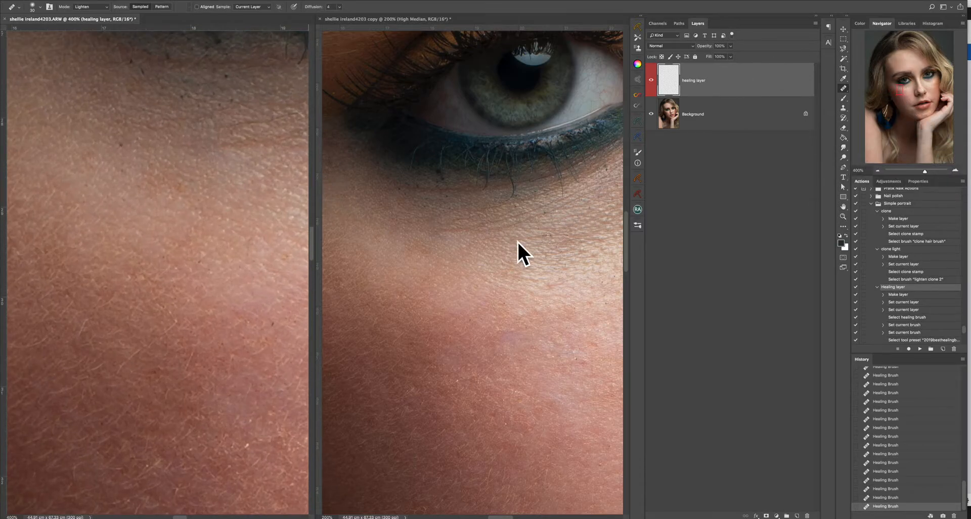
mouse_move(900, 94)
left_mouse_down()
mouse_move(891, 91)
mouse_move(902, 91)
left_mouse_up()
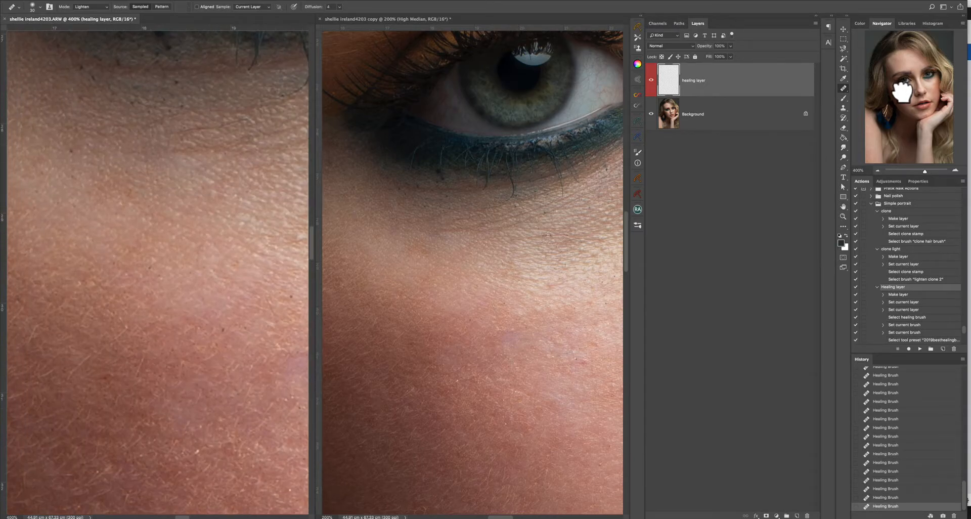
left_click_drag(902, 91, 905, 93)
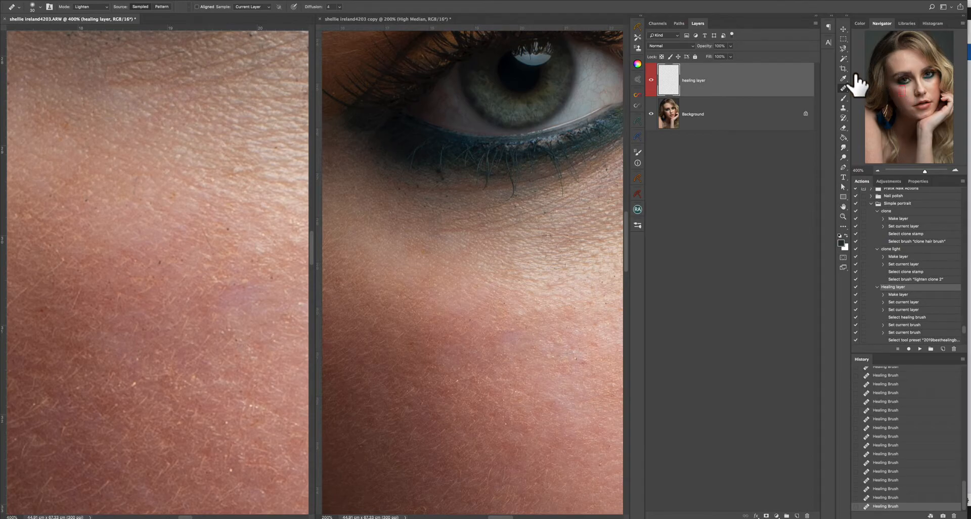
Step: In the copy, release the High Median Worker layer from its clipping mask and show the Solar layer
left_click(409, 22)
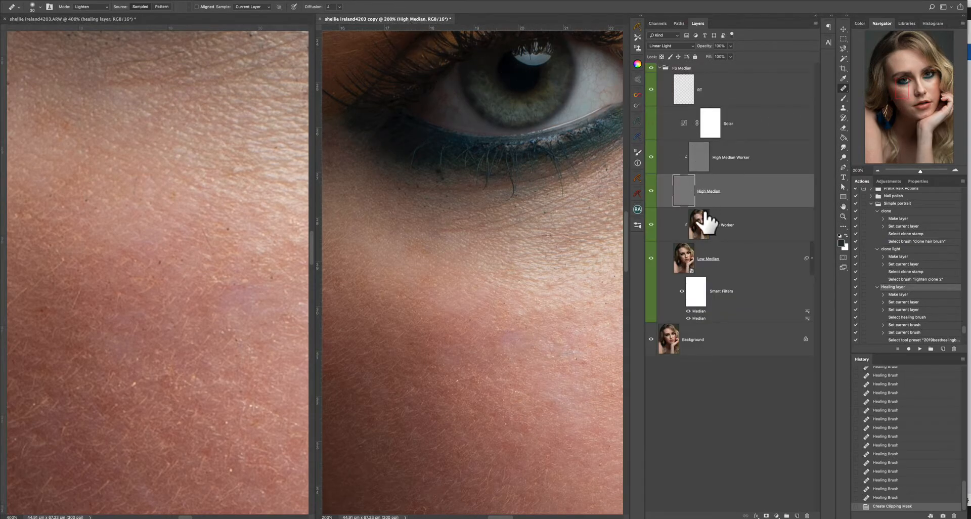
left_click(736, 172, "alt")
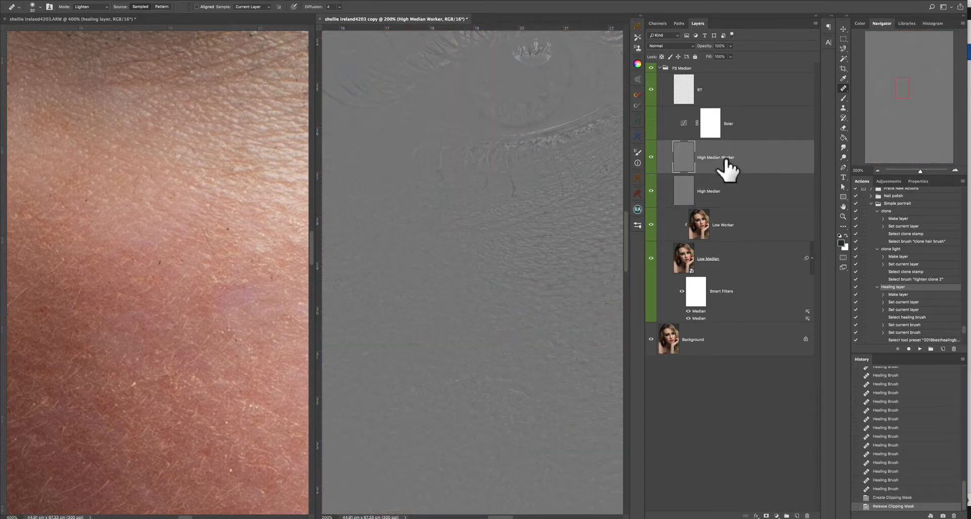
left_click(652, 124)
Step: Clone clean skin texture over the marks at and below the mouth corner on High Median Worker using the Clone Stamp
left_click_drag(906, 87, 919, 108)
left_click(956, 171)
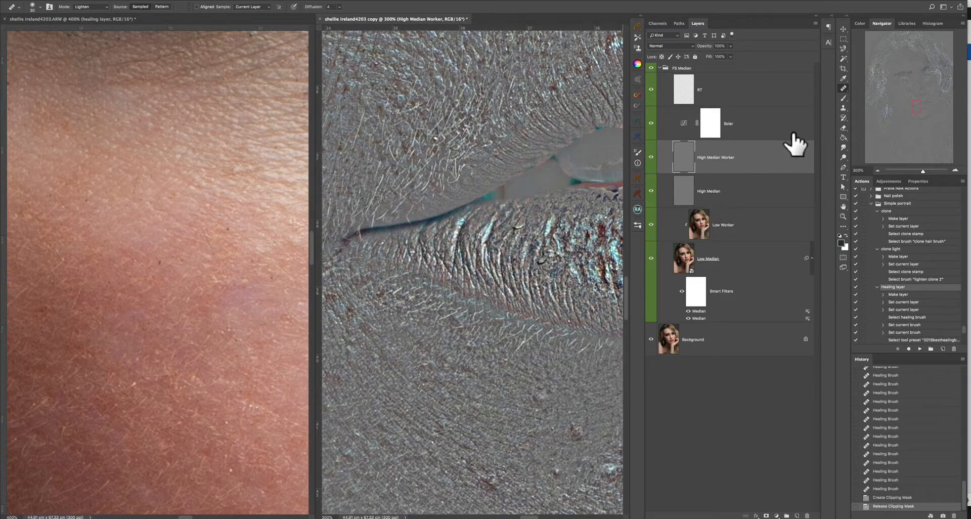
left_click(844, 109)
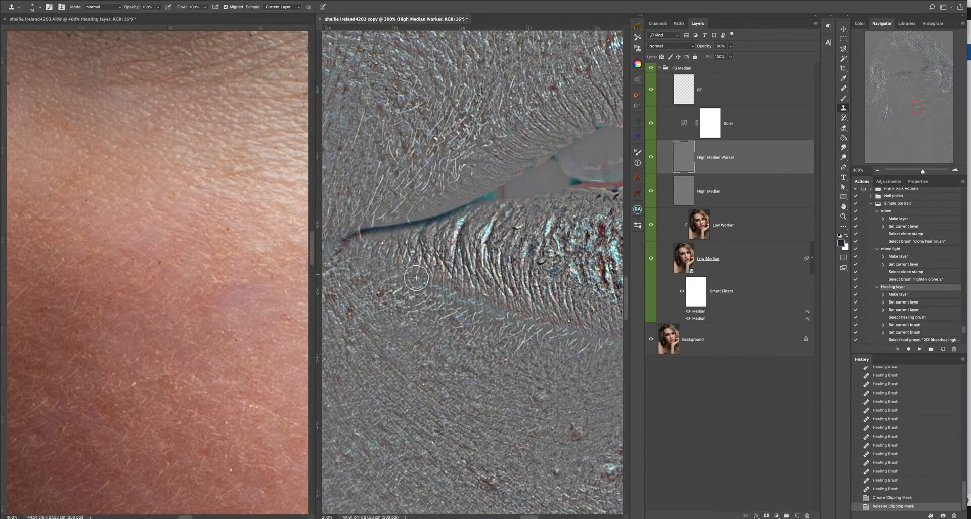
left_click(397, 305, "alt")
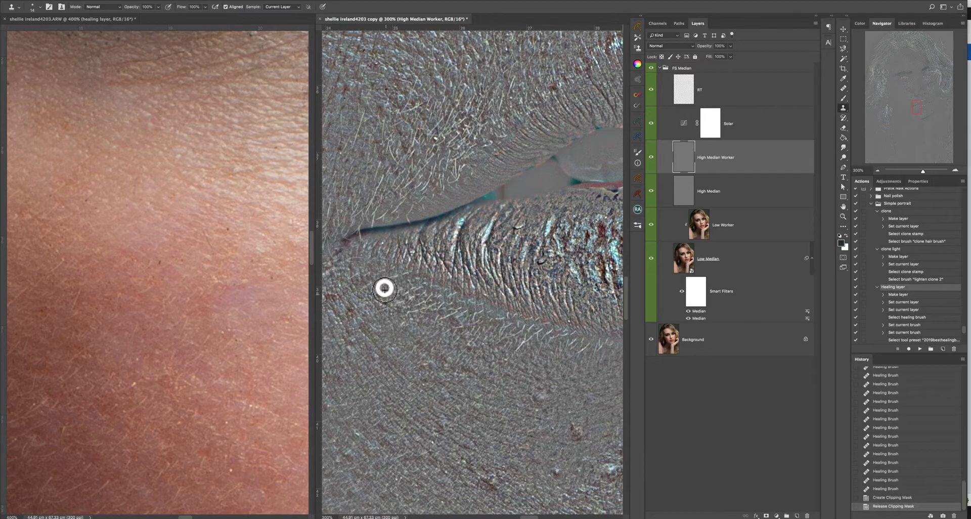
left_click(381, 284)
left_click(404, 276)
left_click(391, 286)
left_click(375, 301)
left_click(371, 286)
left_click(366, 283)
left_click(356, 270)
left_click(349, 261)
Step: Resample nearby skin texture and clone over the fine hairs under the outer end of the lower lip
left_click(384, 305, "alt")
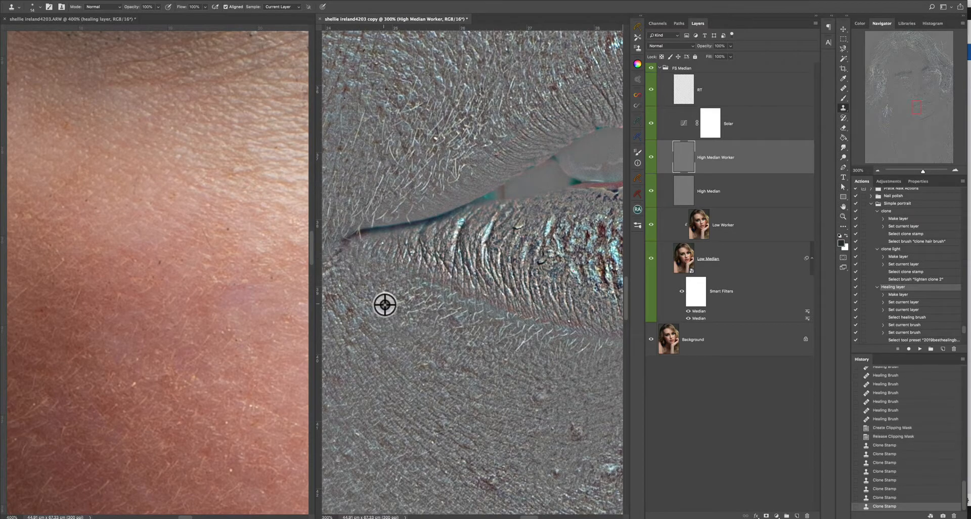
left_click(413, 302)
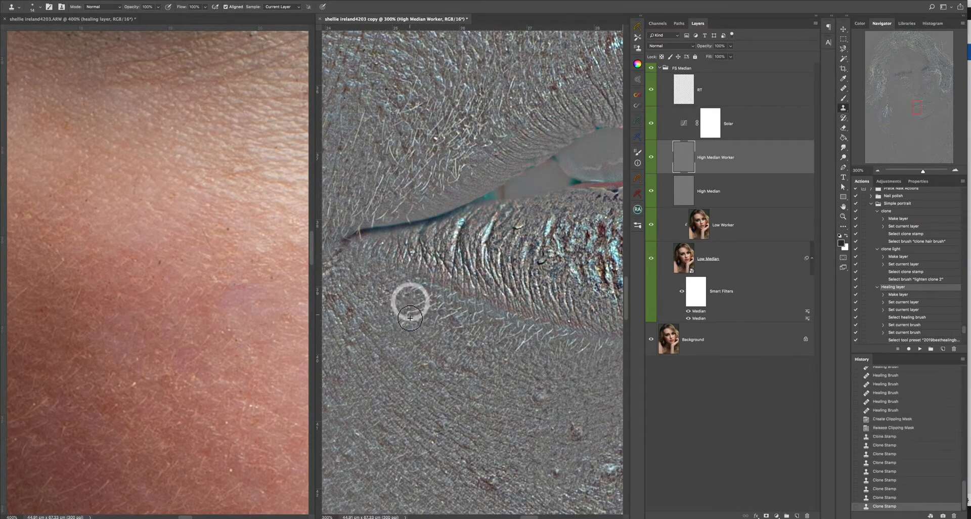
left_click(410, 313)
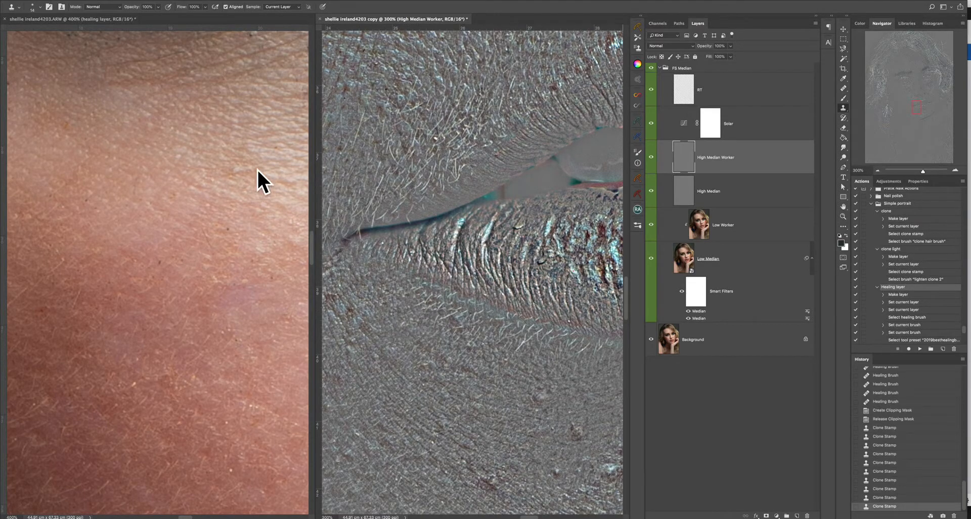
left_click(410, 312)
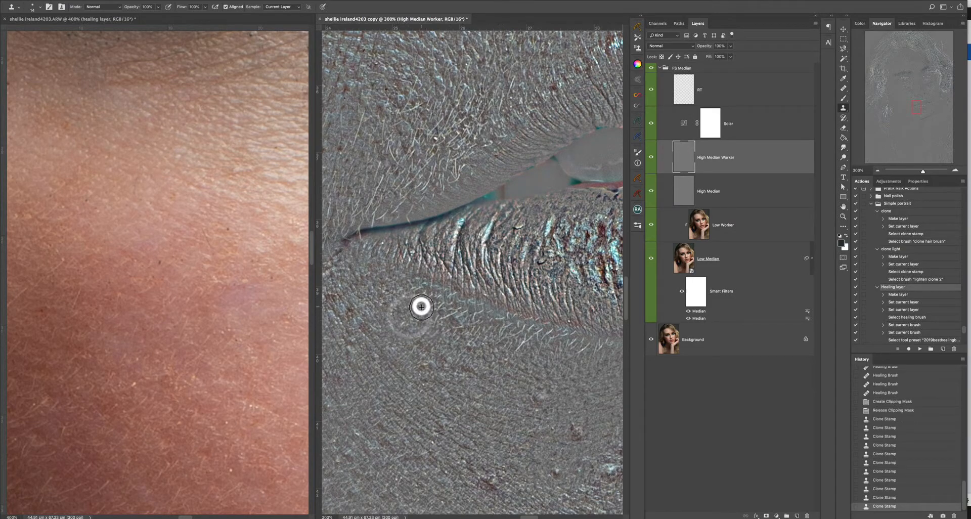
left_click(412, 284)
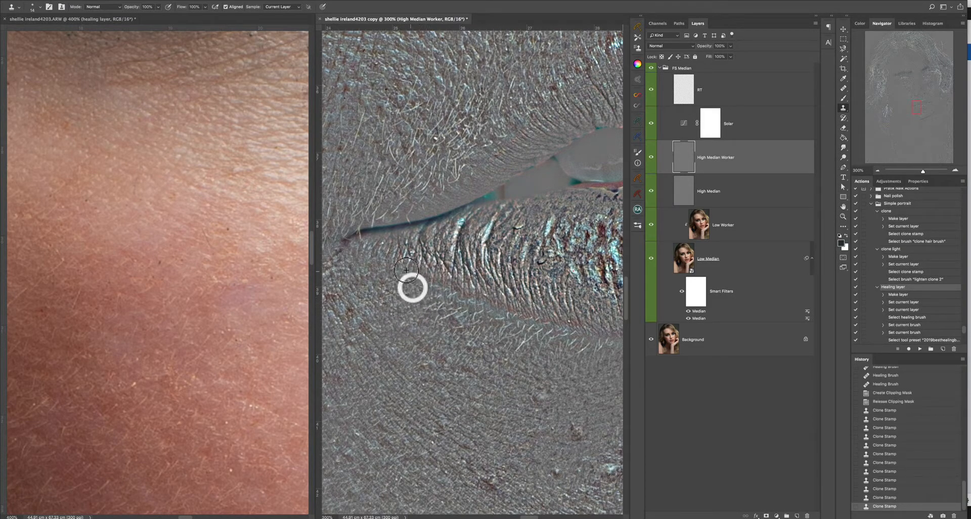
Step: Set the Clone Stamp mode to Darken and clone over the light hairs along the lower lip edge
left_click(101, 7)
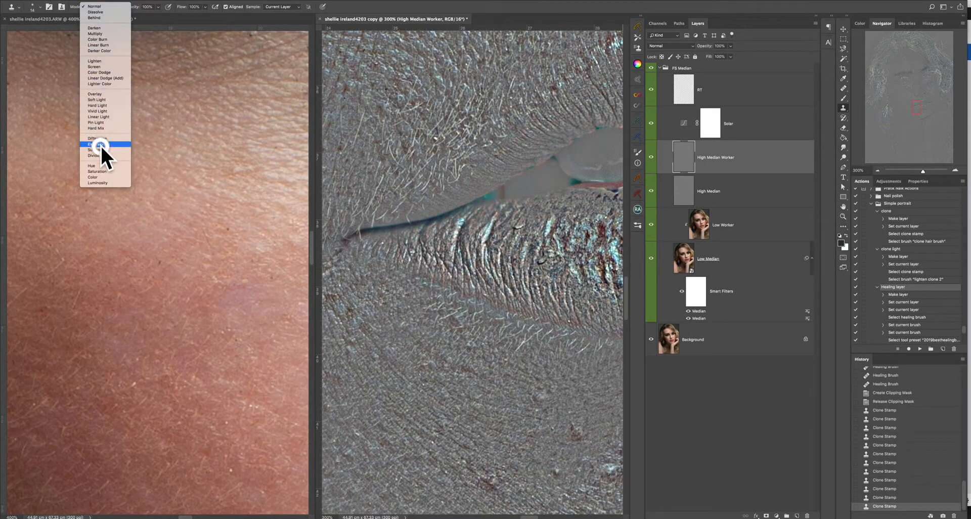
left_click(103, 28)
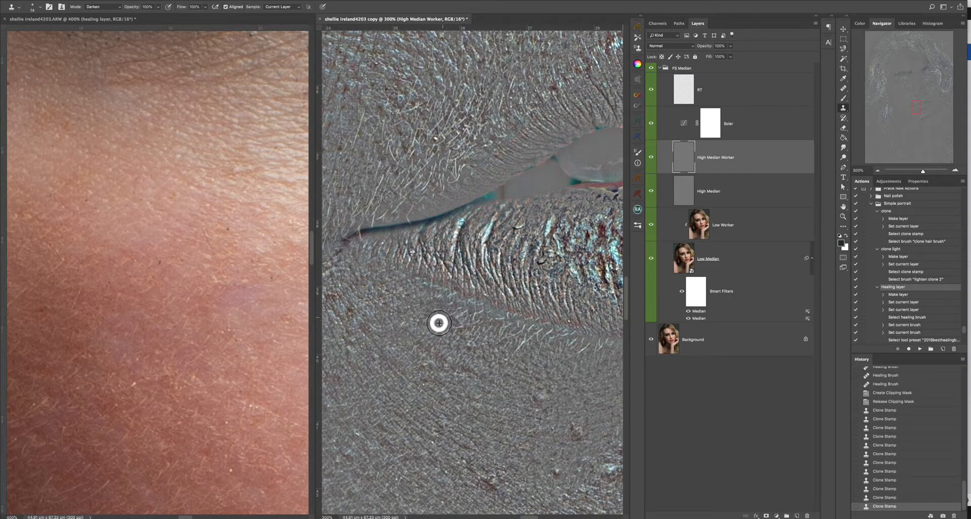
left_click(439, 296)
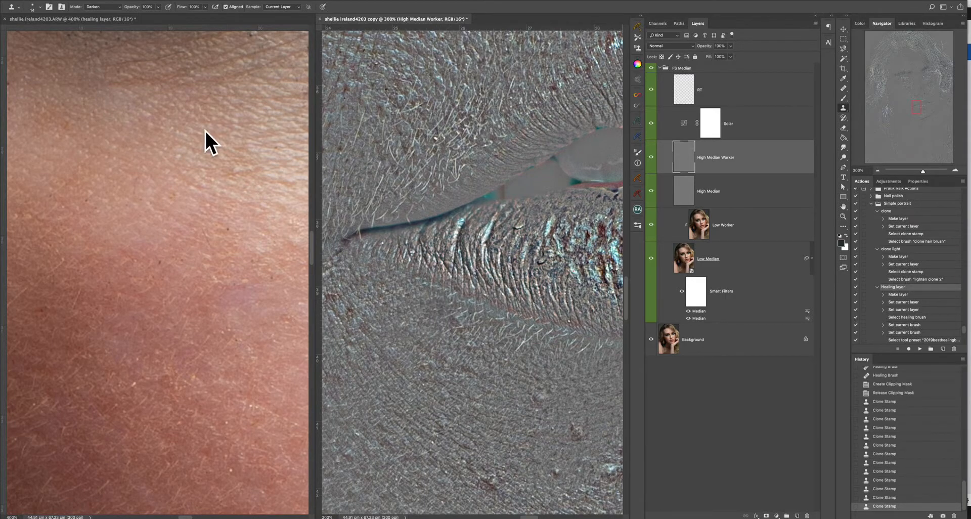
Step: Return the Clone Stamp to Normal mode and clone skin texture along the lower lip edge toward the mouth corner
left_click(96, 6)
left_click(95, 0)
left_click(452, 322)
mouse_move(451, 305)
left_mouse_down()
mouse_move(443, 287)
mouse_move(403, 276)
left_mouse_up()
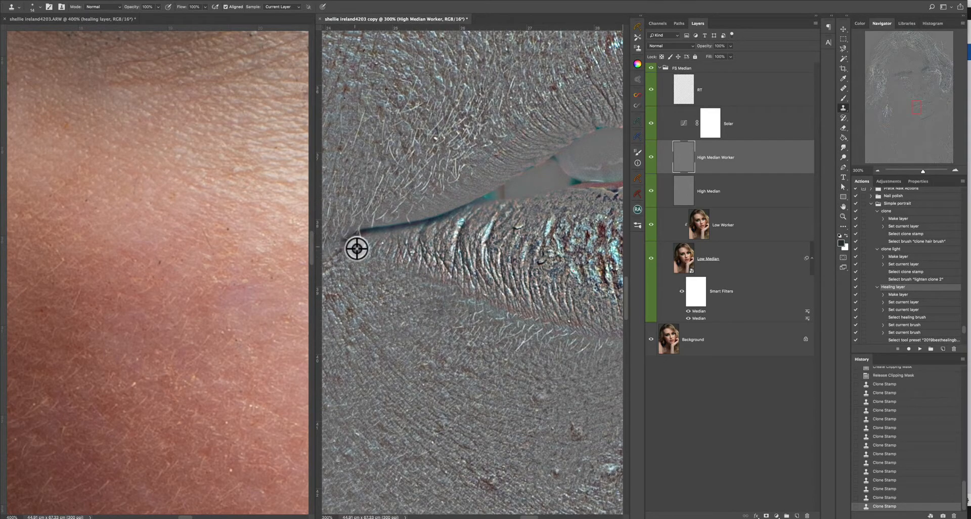
Step: Clone over the fine hairs below the middle of the lower lip, resampling nearby skin texture between strokes
left_click(472, 316, "alt")
left_click(475, 321)
left_click(468, 329)
left_click(459, 342)
left_click(457, 328)
left_click(461, 338, "alt")
left_click(459, 338)
left_click(471, 330)
left_click(474, 327)
left_click(472, 341, "alt")
left_click(474, 333)
left_click(473, 326)
left_click(464, 341, "alt")
left_click(475, 332)
left_click(473, 312)
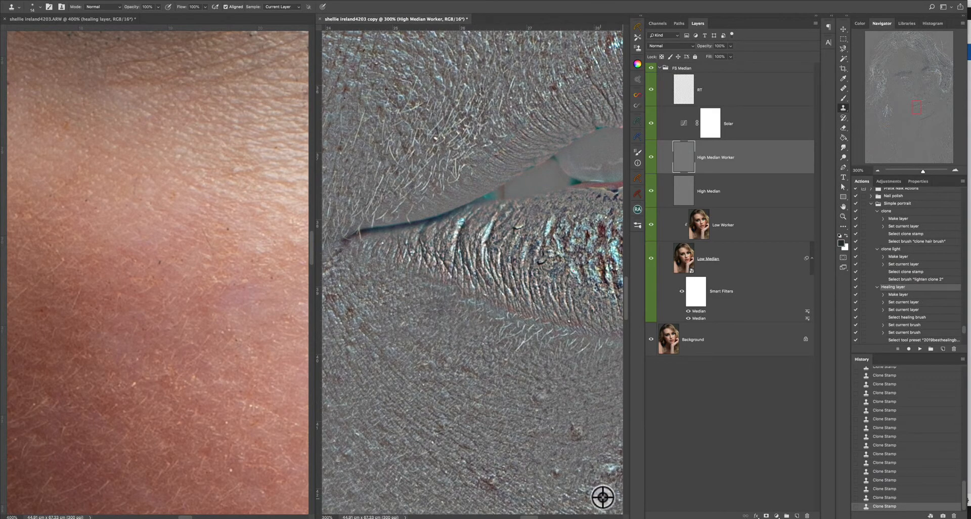
Step: Clone clean texture over the two blemishes on the chin below the lower lip
left_click(558, 474, "alt")
left_click(572, 445)
left_click(580, 430)
left_click(572, 430)
left_click(572, 424)
left_click(523, 417, "alt")
left_click(532, 399)
left_click(540, 405)
left_click(534, 415)
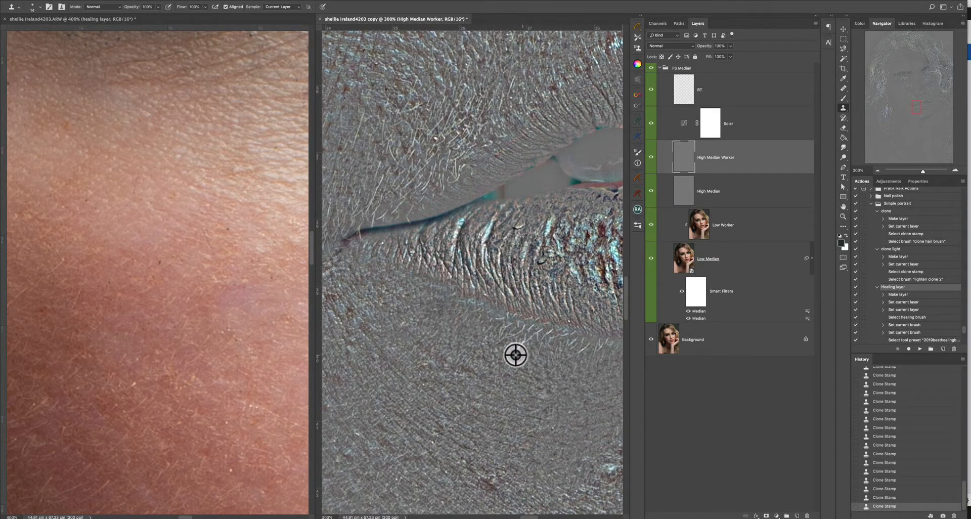
Step: Compare the texture with and without the High Median Worker layer, and the image with and without the FS Median group
left_click(651, 157)
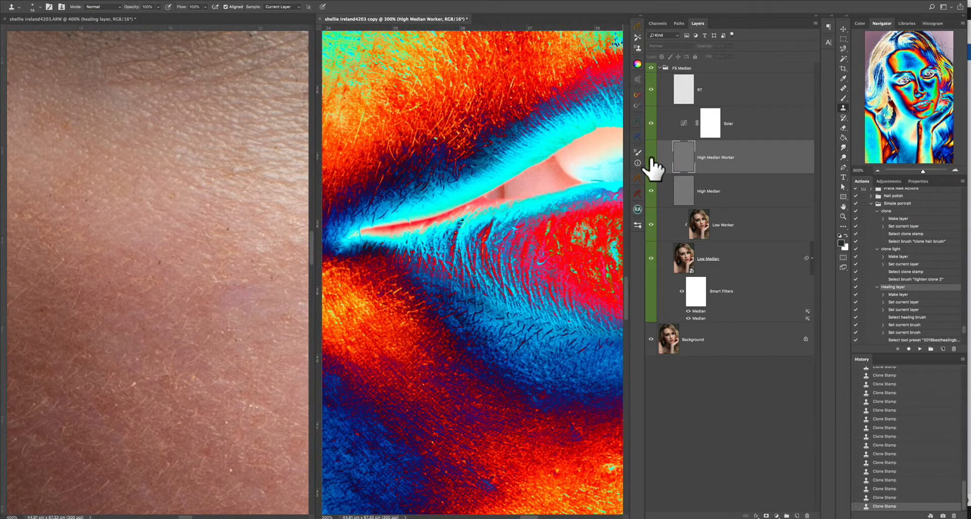
left_click(651, 157)
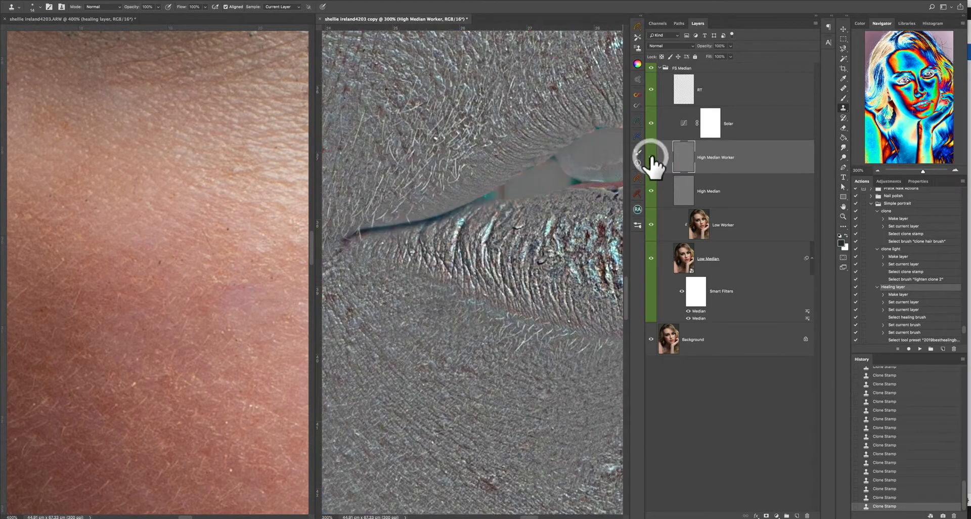
left_click(659, 68)
left_click(652, 68)
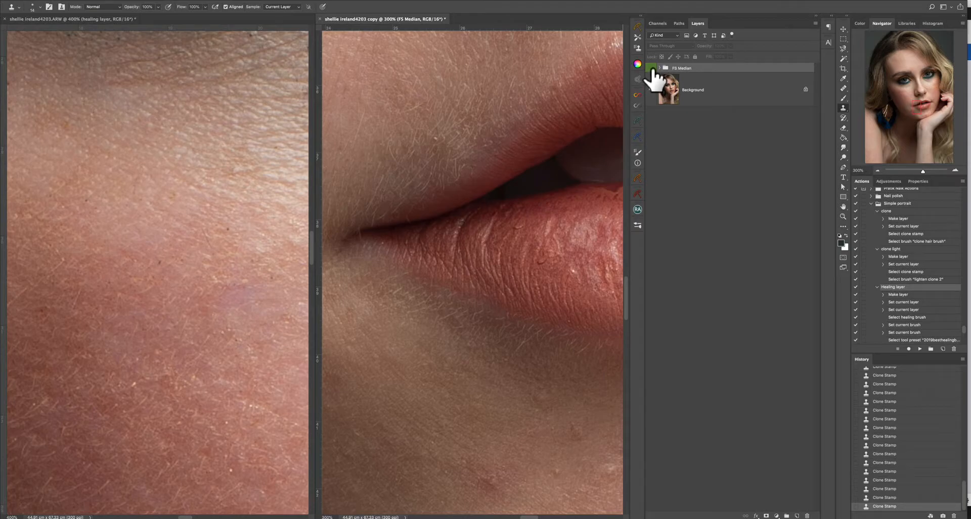
left_click(651, 68)
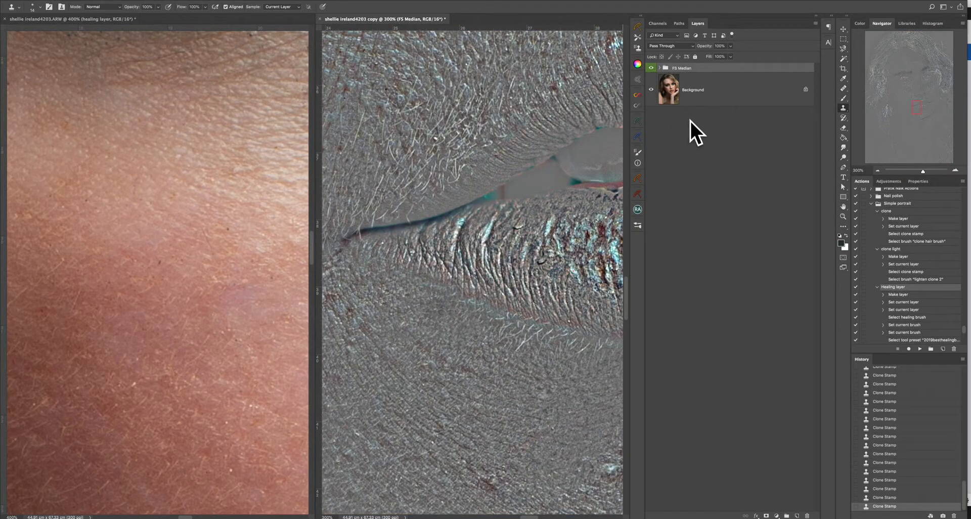
Step: Clip High Median Worker to High Median and hide the Solar layer to preview the cloned skin around the mouth and cheek
left_click(660, 68)
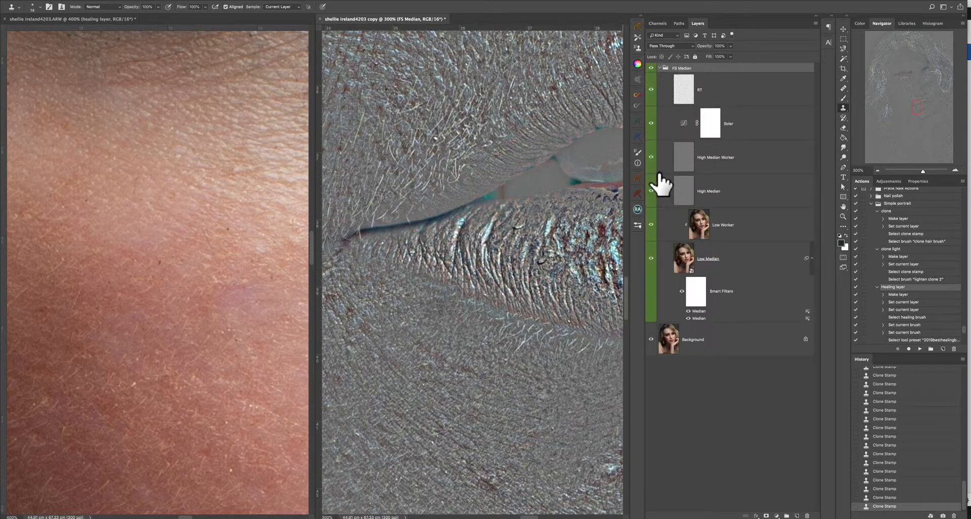
left_click_drag(660, 178, 688, 169)
left_click(688, 172, "alt")
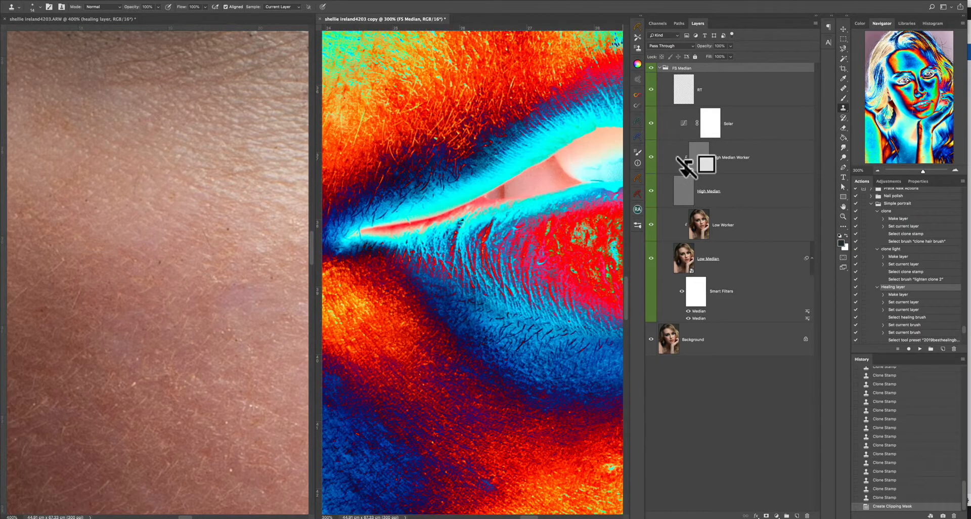
left_click(651, 124)
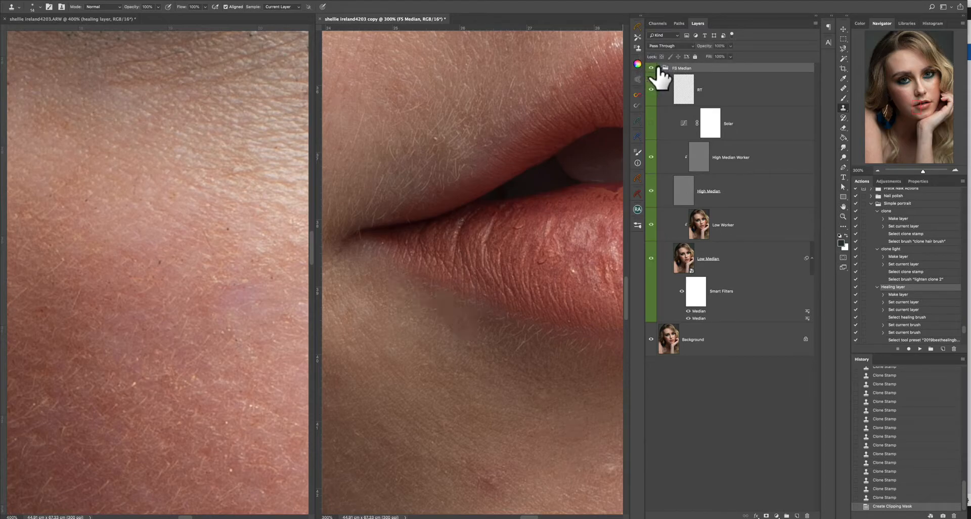
left_click_drag(920, 96, 914, 100)
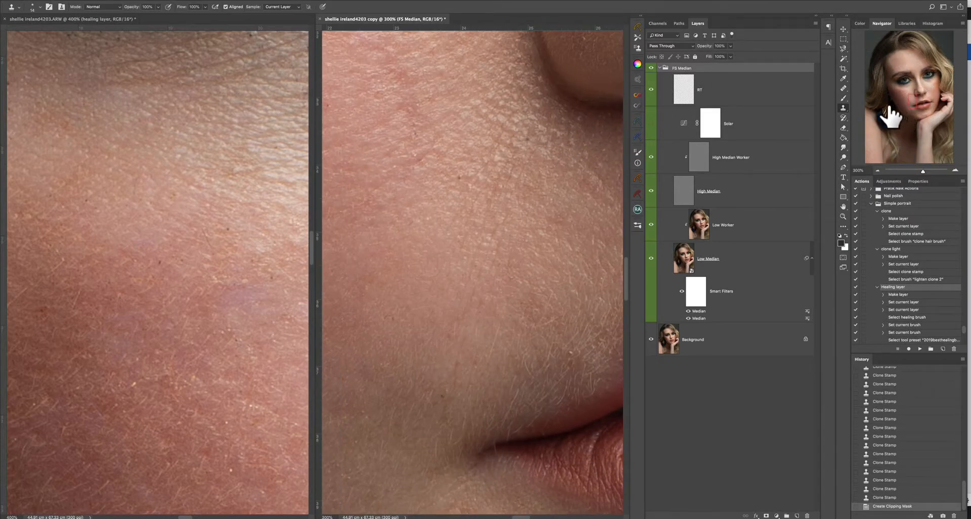
Step: In the original ARW image, clone skin below the mouth corner on the healing layer with the Clone Stamp in Normal mode
left_click(89, 20)
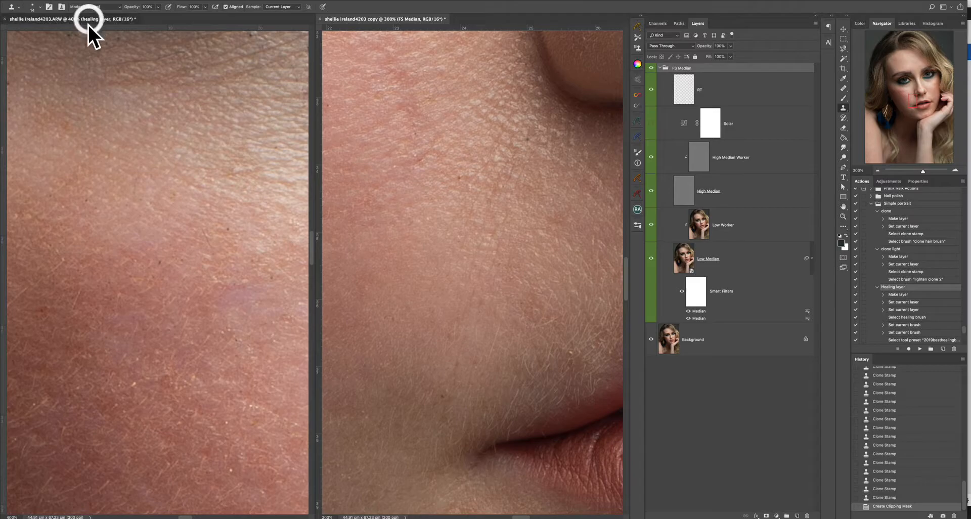
left_click_drag(898, 95, 914, 109)
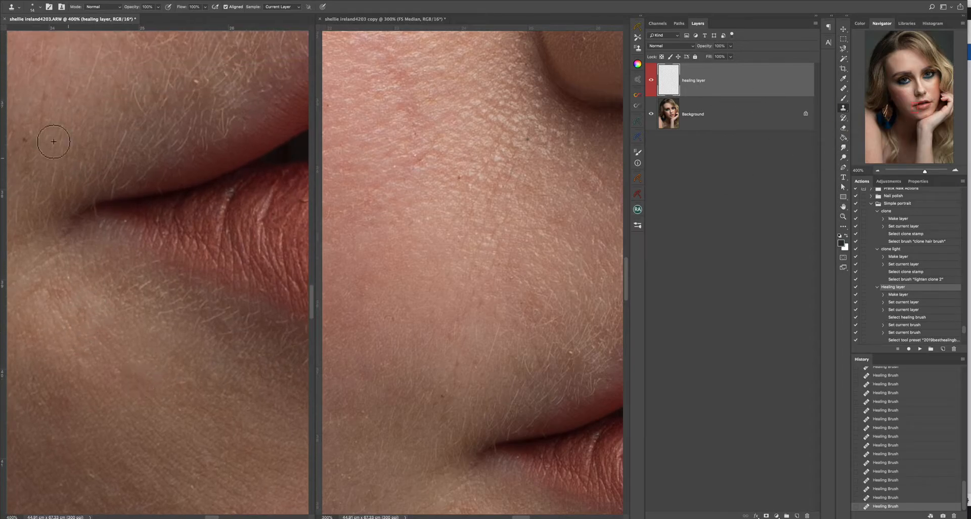
left_click(109, 7)
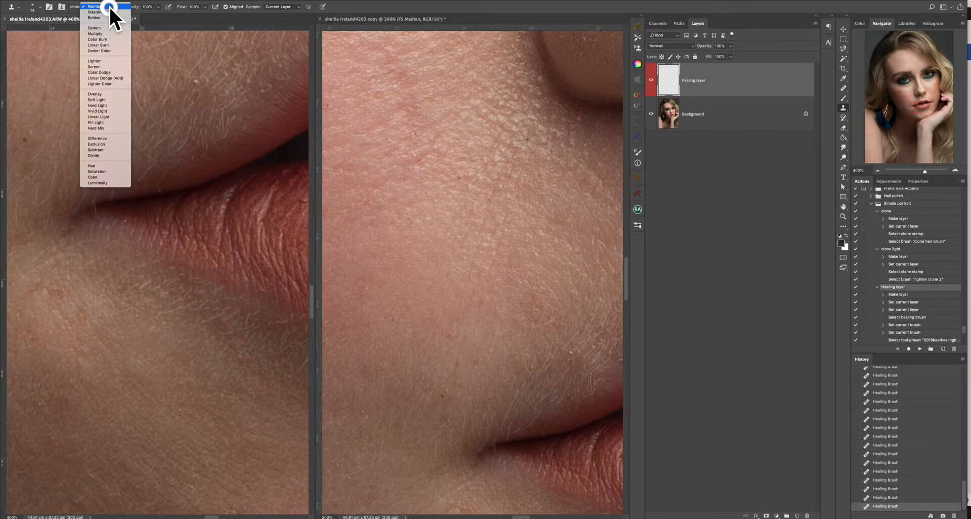
left_click(96, 7)
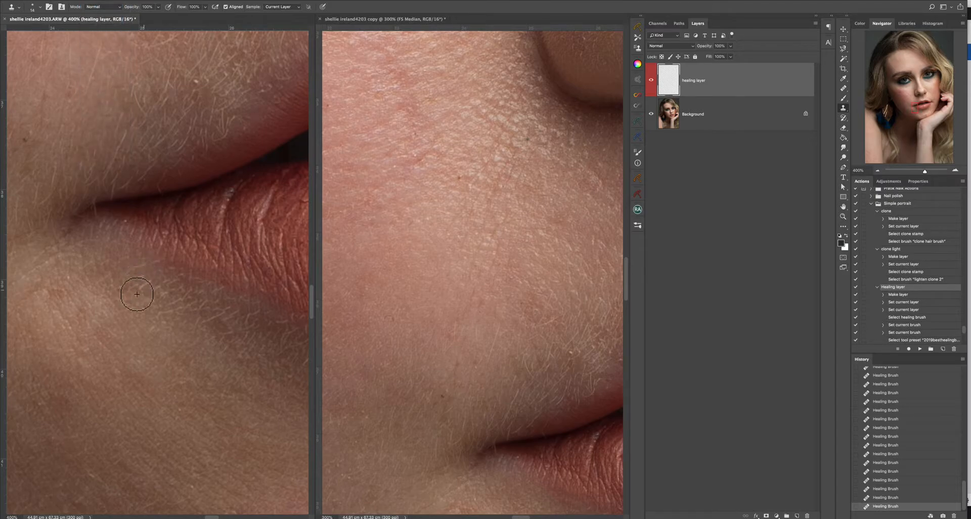
left_click(115, 277, "alt")
mouse_move(112, 281)
left_mouse_down()
mouse_move(128, 269)
mouse_move(135, 276)
left_mouse_up()
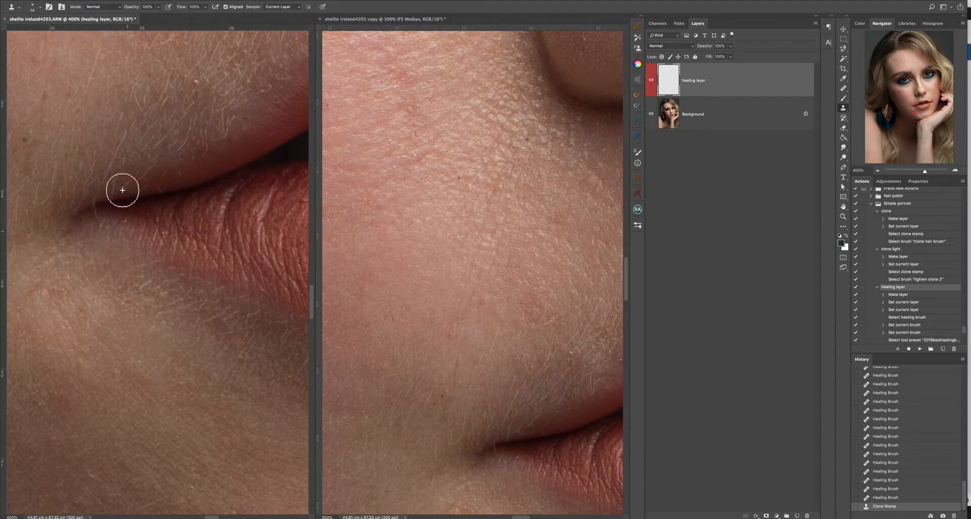
Step: Try cloning over the hairs below the lip on the healing layer with the Clone Stamp sampling All Layers
left_click(283, 17)
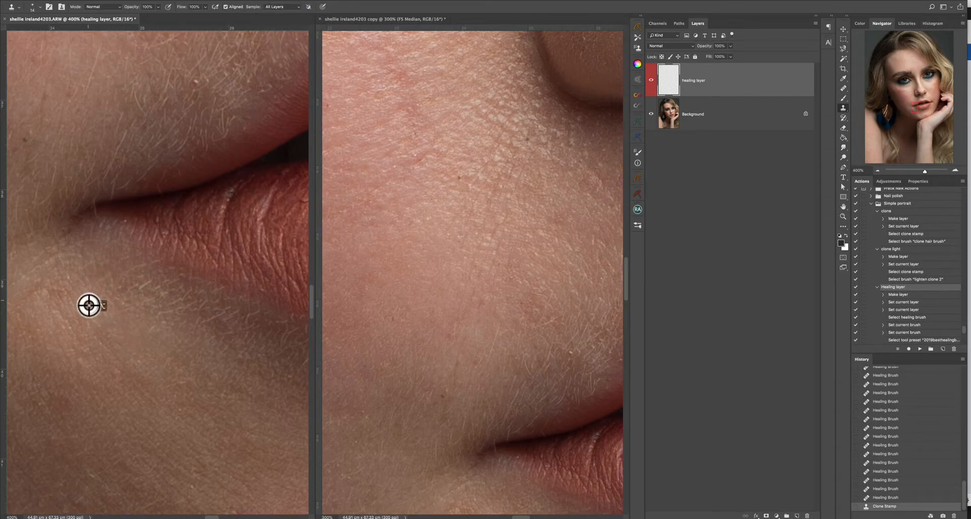
mouse_move(109, 276)
left_mouse_down()
mouse_move(86, 262)
mouse_move(132, 268)
mouse_move(123, 258)
mouse_move(147, 268)
left_mouse_up()
left_click(92, 280, "alt")
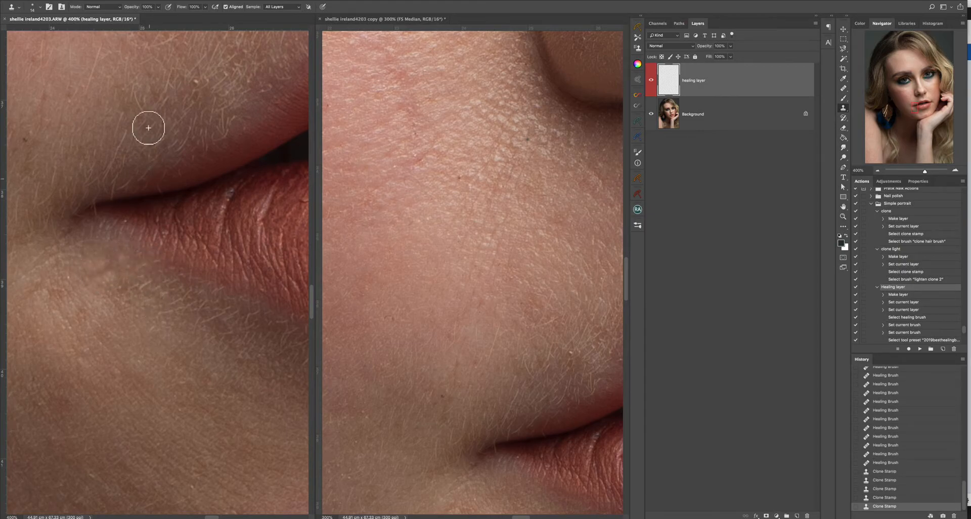
Step: Undo the last four Clone Stamp strokes below the lip on the healing layer
key("super+alt+z")
key("super+alt+z")
key("super+alt+z")
key("super+alt+z")
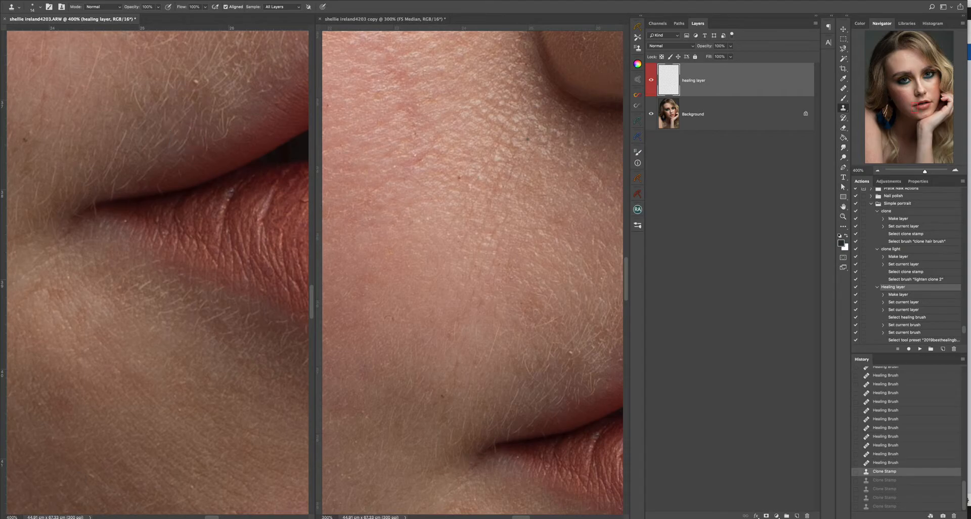
Step: Switch back to the Healing Brush and show the cheek, nose and mouth of the ARW image at 100% zoom
mouse_move(897, 131)
left_mouse_down()
mouse_move(917, 113)
mouse_move(909, 96)
left_mouse_up()
left_click(844, 89)
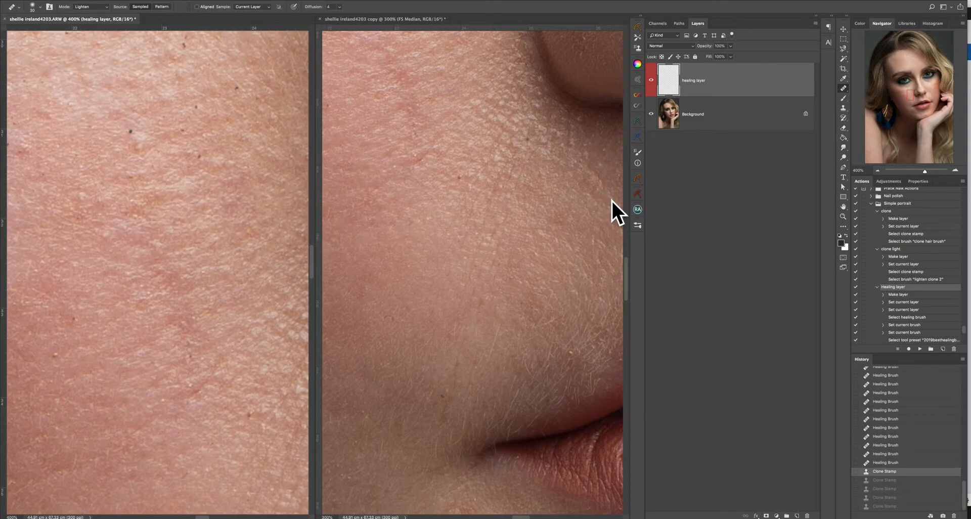
left_click(878, 170)
left_click(877, 170)
left_click(878, 170)
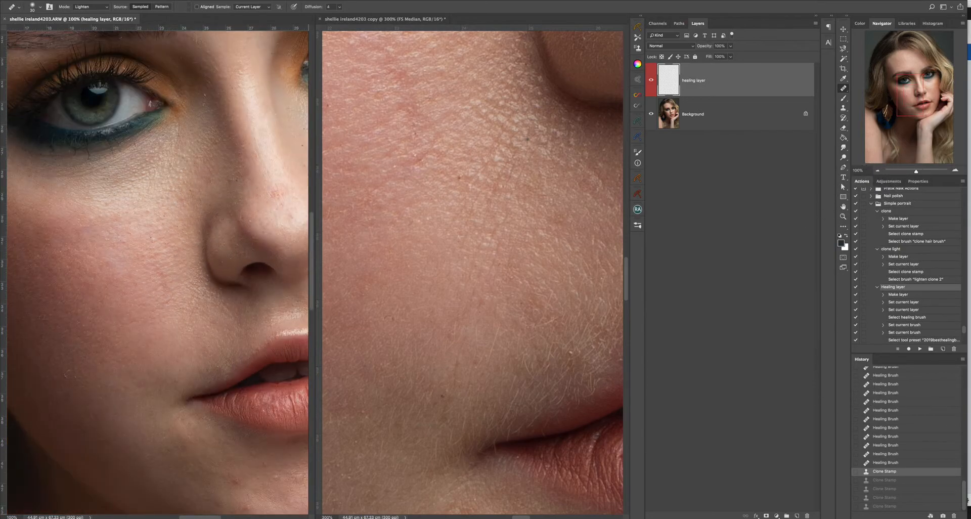